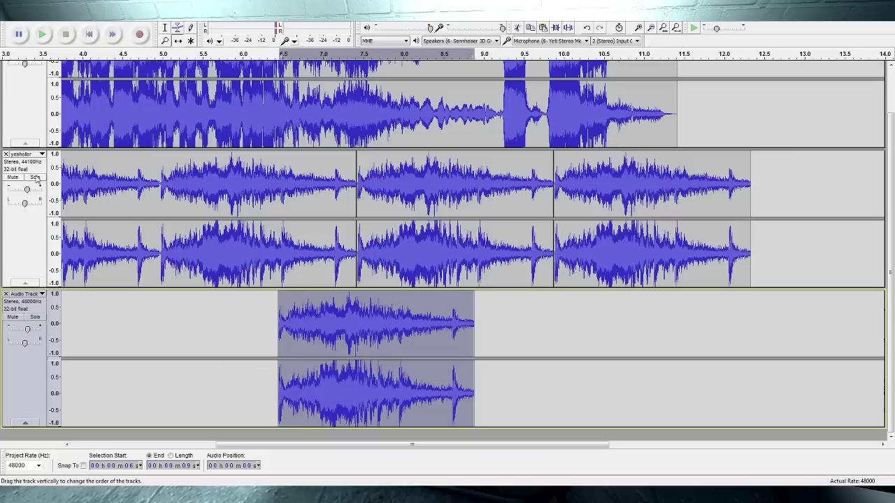
Mute the track above the single-clip track and play the bottom track's clip from about 7.6 to 8.9 s.
left_click(12, 177)
left_click_drag(368, 337, 473, 329)
key("space")
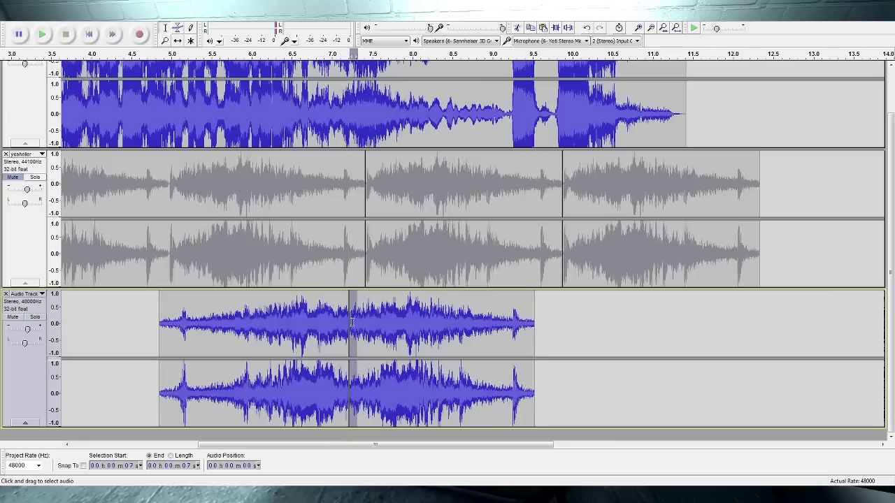
Delete the selected sliver after the joint between the bottom track's two clips and play the result from about 4.2 s.
key("Delete")
left_click(111, 318)
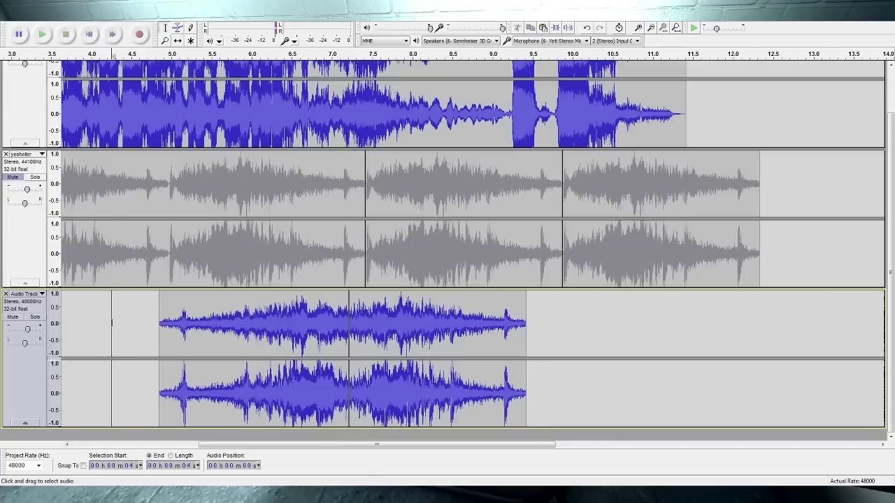
key("space")
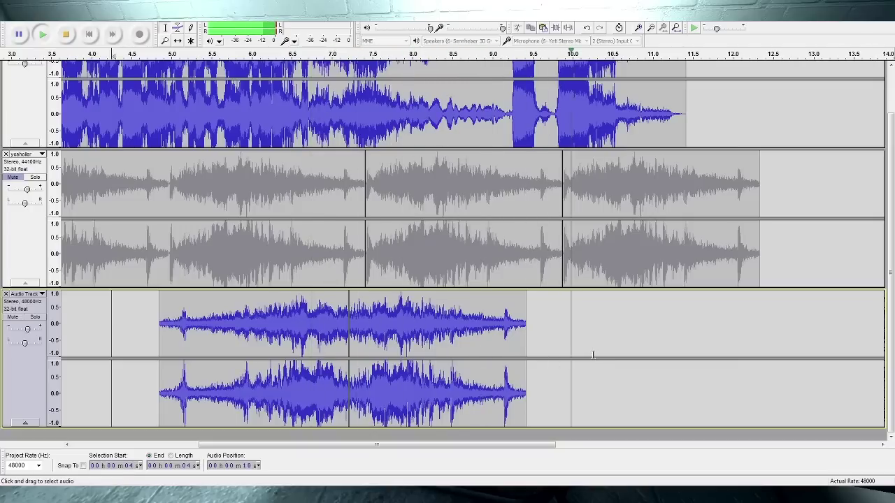
key("space")
Play the combined tracks from about 0.3 s to listen to the layered mix.
left_click_drag(400, 445, 232, 443)
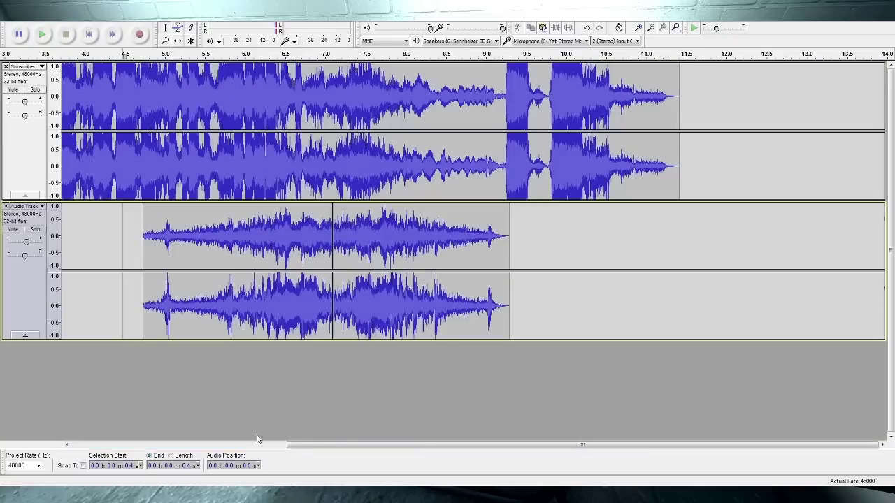
left_click_drag(344, 444, 128, 392)
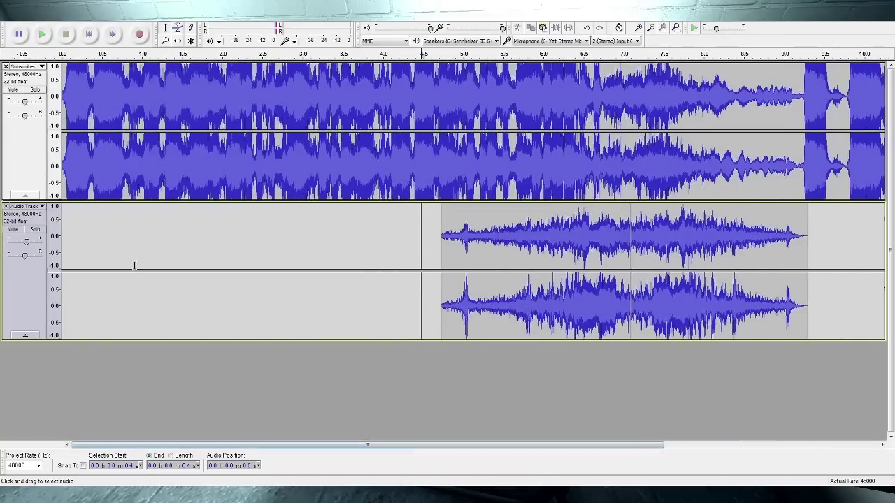
left_click(86, 237)
key("space")
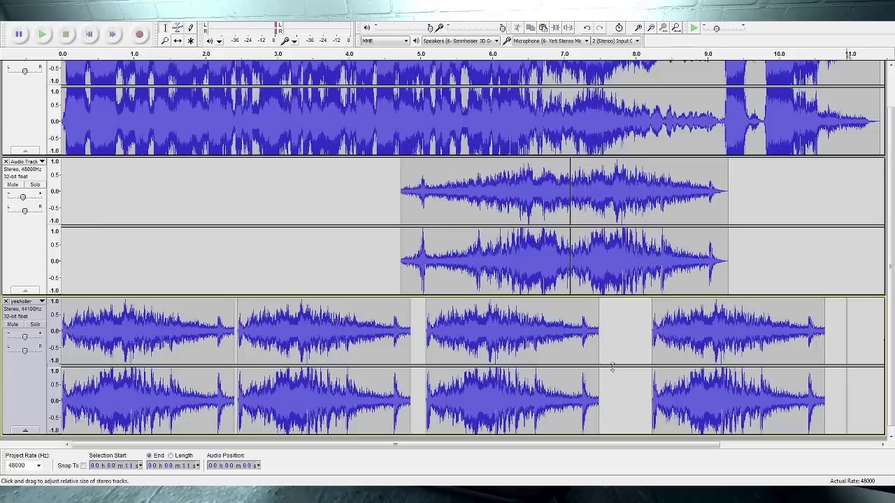
left_click(84, 250)
key("space")
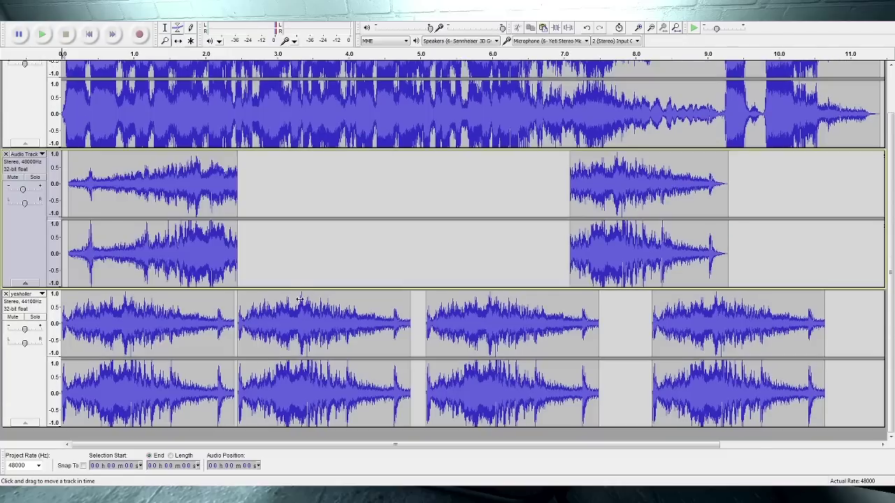
Paste the copied audio into the upper audio track at about 11.2 s and play it back.
left_click(165, 27)
left_click(701, 187)
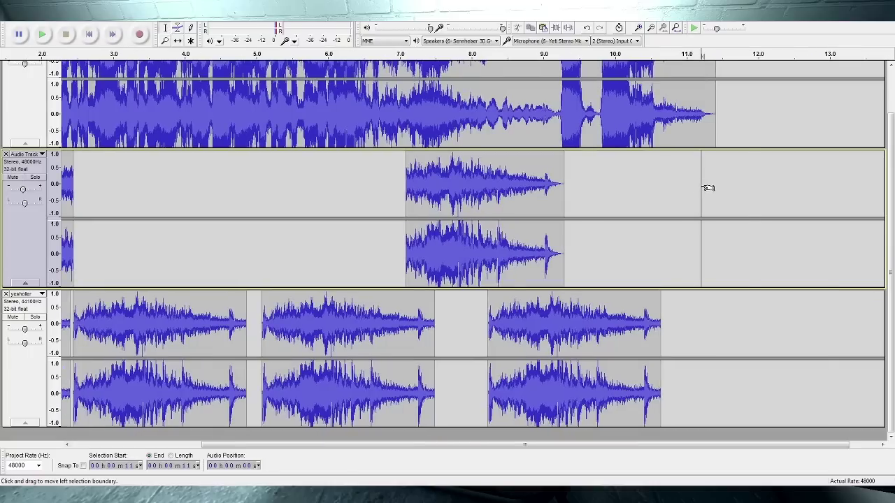
key("ctrl+v")
left_click(579, 175)
key("space")
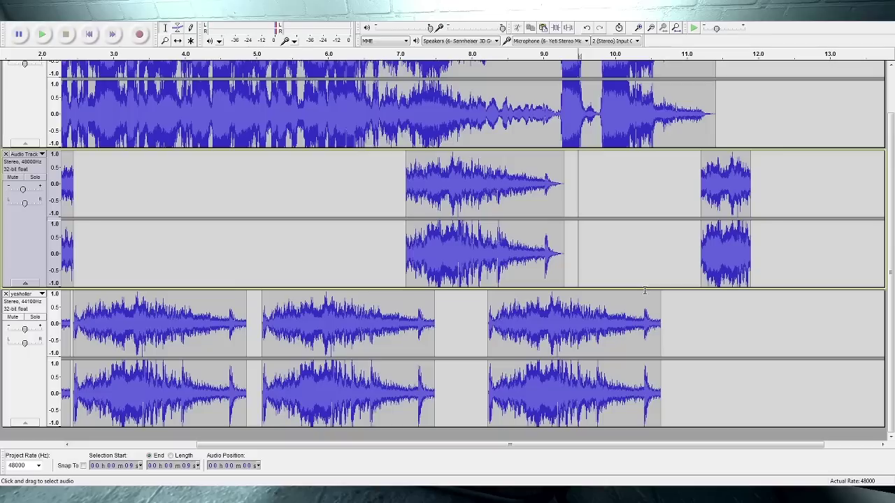
left_click(683, 183)
key("space")
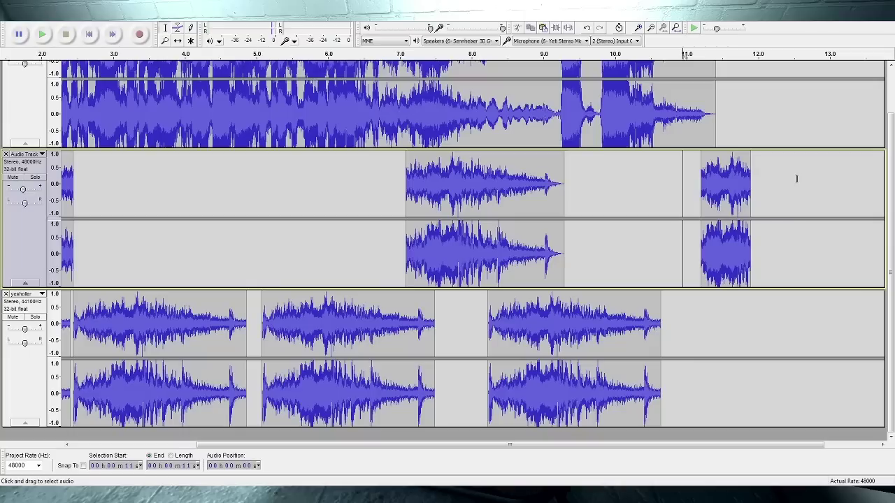
Reapply the last stretching effect to the short pasted clip at about 11.2 s and play it back.
left_click(715, 180)
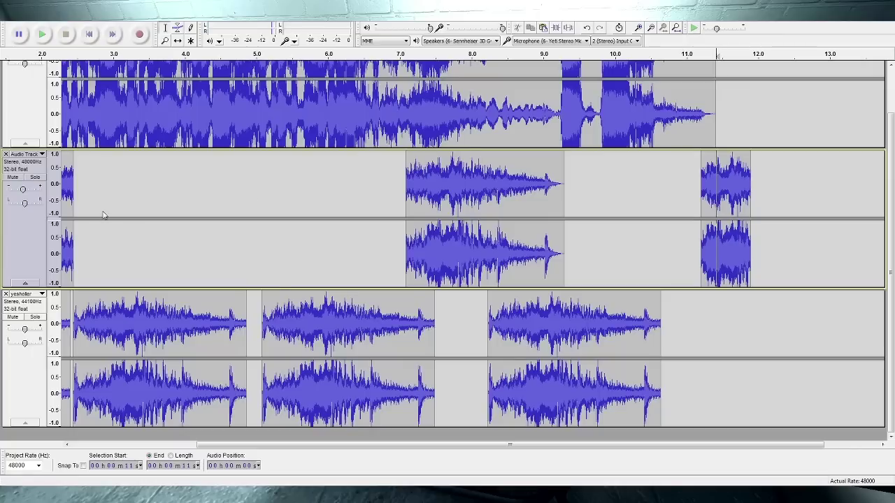
double_click(722, 183)
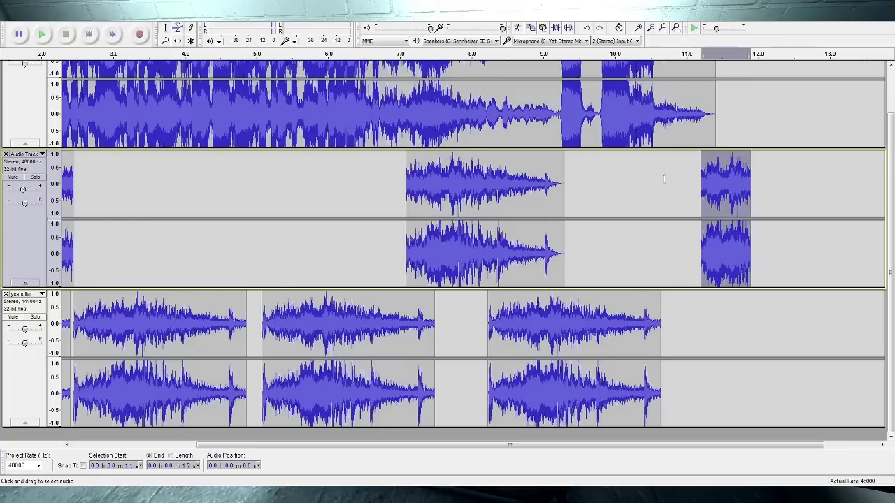
key("ctrl+r")
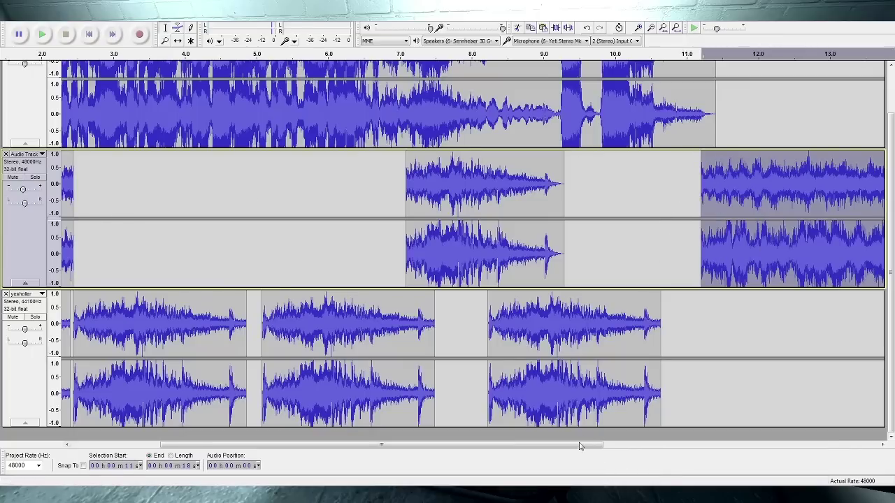
left_click_drag(581, 446, 805, 447)
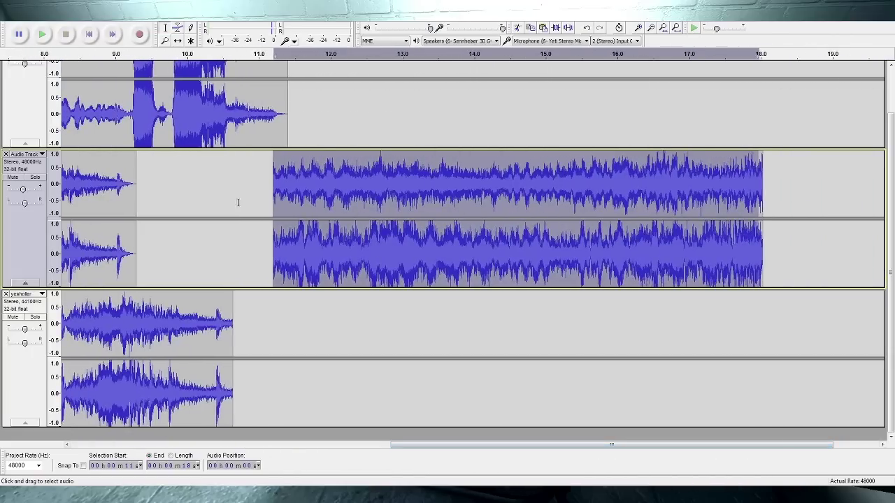
left_click(272, 183)
key("space")
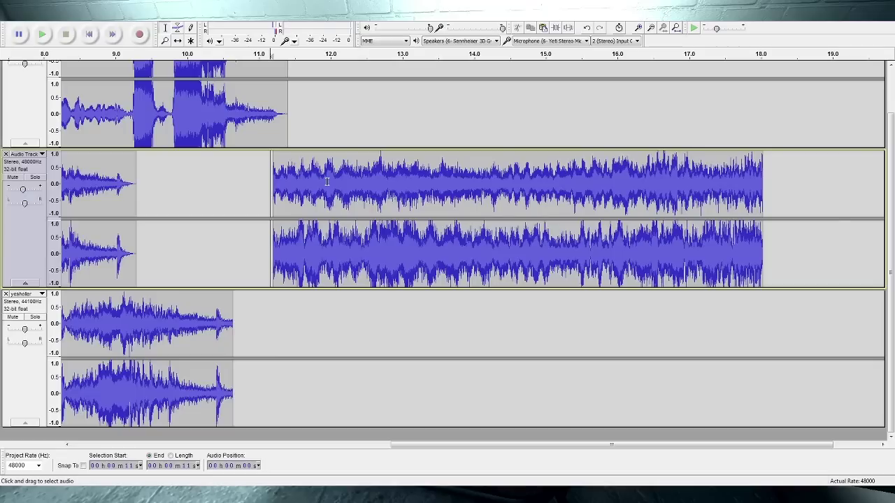
left_click(224, 197)
key("space")
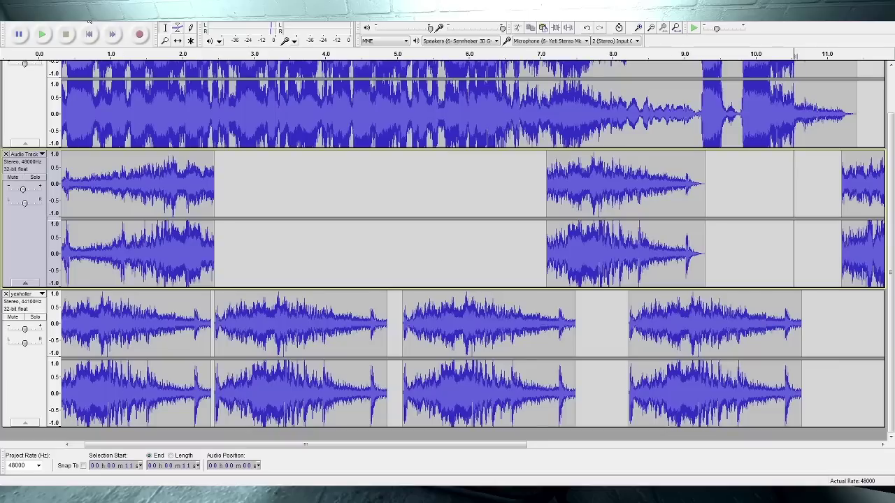
Move the stretched clip into the empty bottom track at about 0.1 s and play it.
scroll(555, 349, "down", 5)
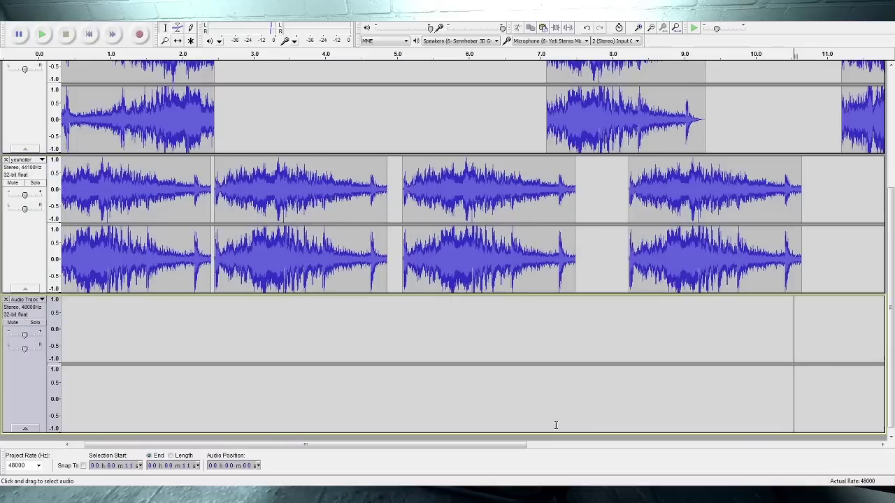
left_click_drag(499, 444, 669, 444)
double_click(669, 117)
scroll(669, 117, "up", 2)
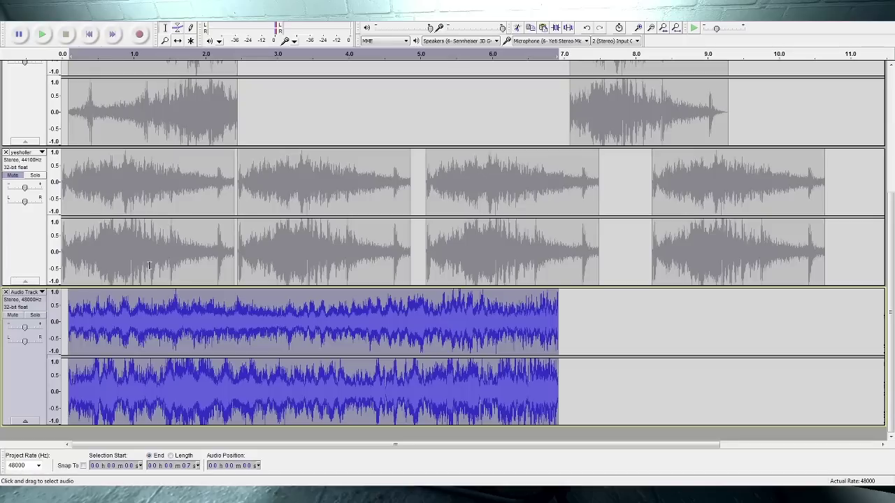
key("space")
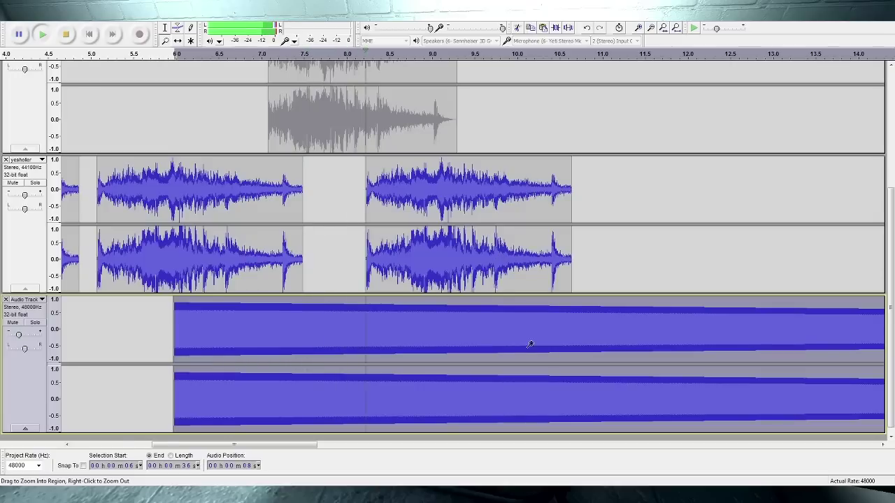
Copy the third track's section from about 8.7 to 9.4 s into the audio track above, starting at about 10.8 s.
scroll(513, 356, "down", 1)
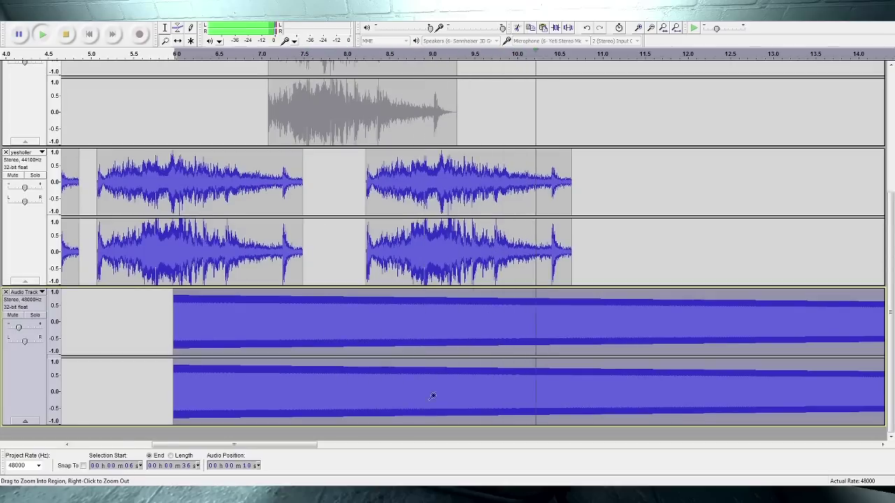
left_click_drag(298, 445, 343, 449)
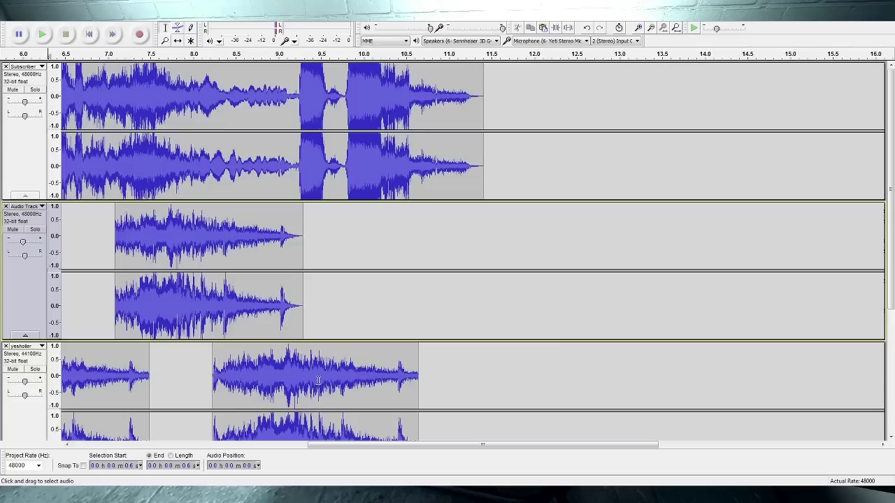
left_click_drag(336, 378, 270, 379)
left_click_drag(271, 379, 264, 379)
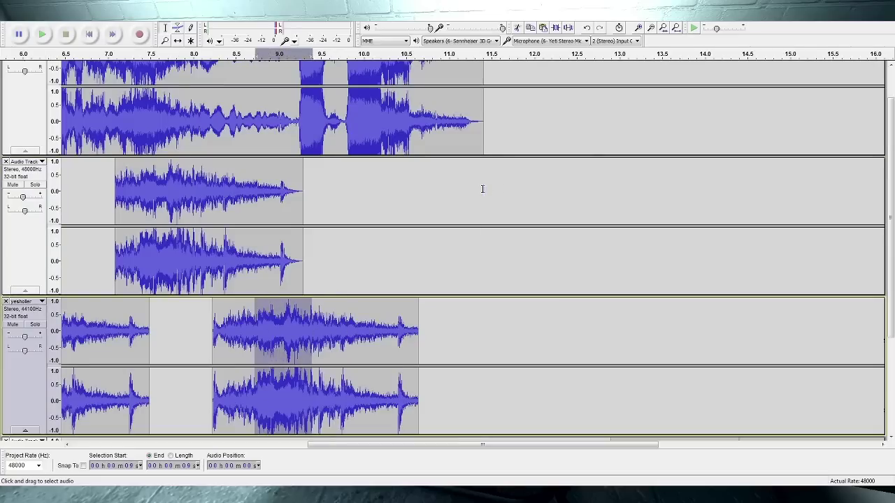
left_click(482, 188)
key("ctrl+v")
left_click(178, 41)
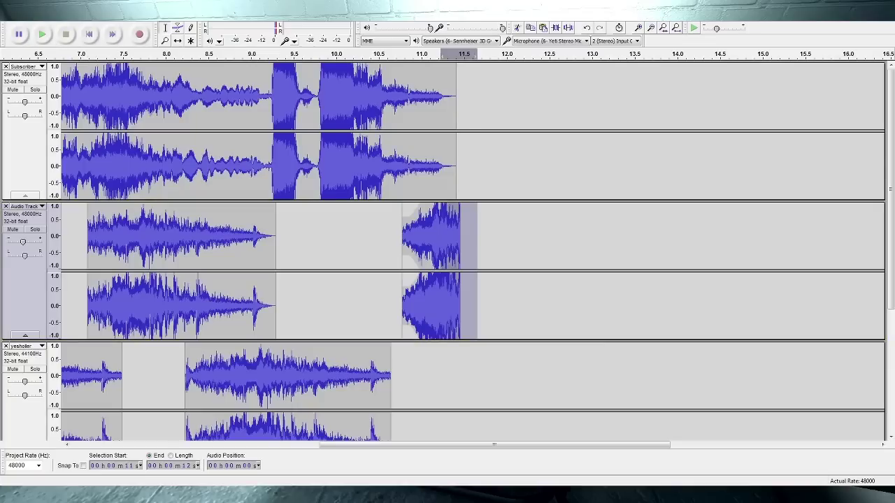
Play the tracks from about 8.8 s through the short boosted clip and undo the last edit to it.
left_click_drag(276, 239, 236, 238)
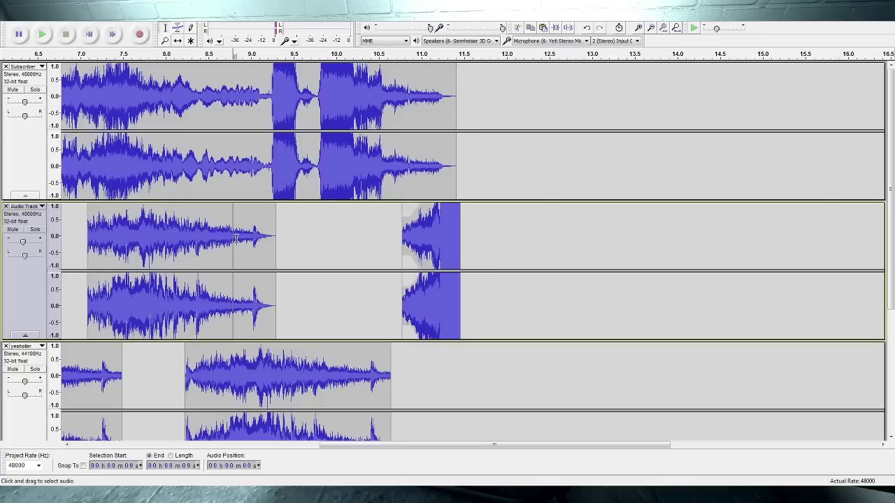
key("space")
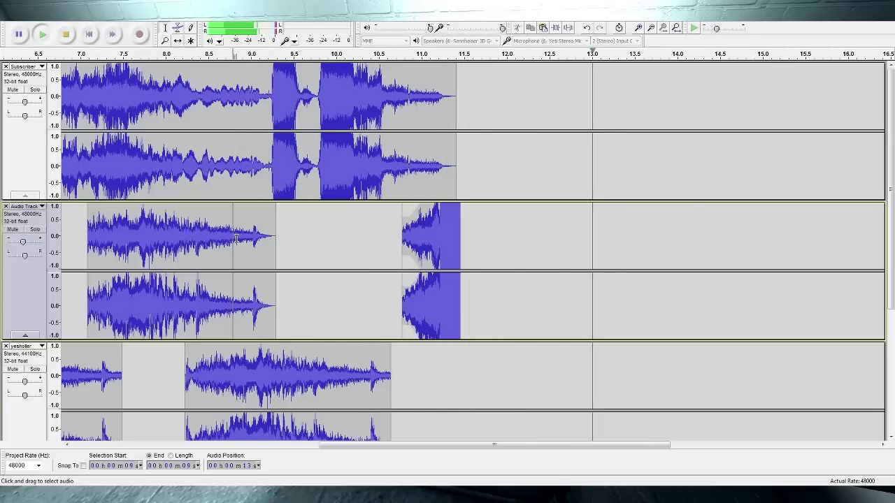
left_click(553, 210)
key("ctrl+z")
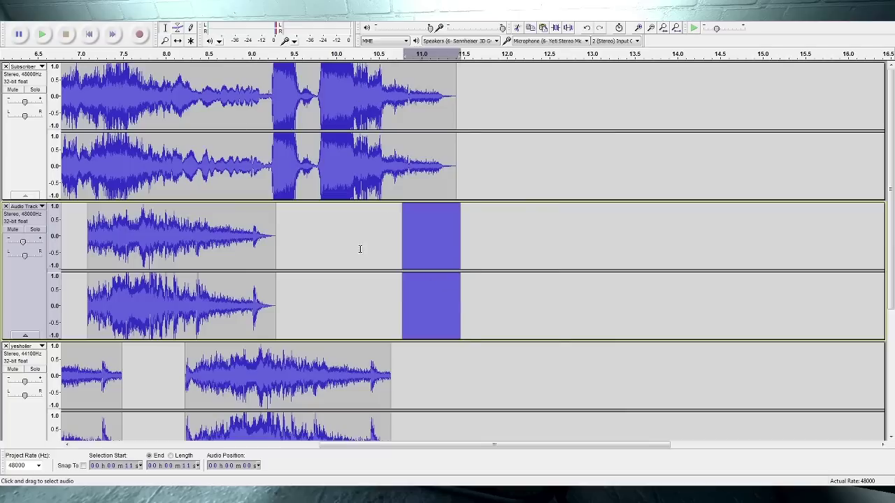
Play the tracks from about 8.9 s to hear the heavily boosted short clip.
left_click(360, 248)
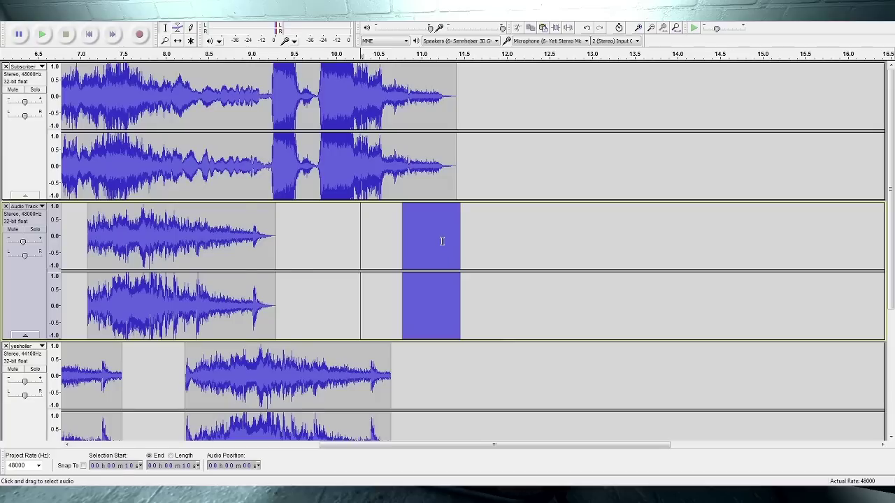
left_click(245, 245)
key("space")
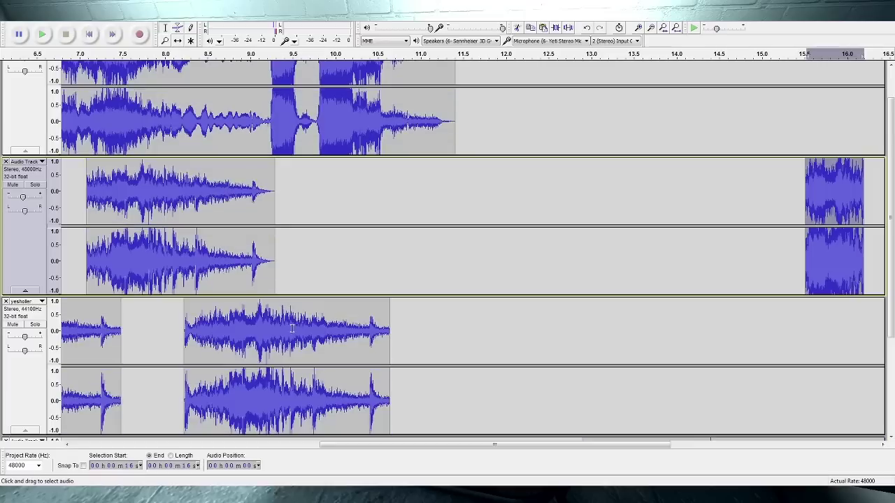
Copy the third track's entire last clip into the audio track above, starting at about 10.4 s.
double_click(283, 338)
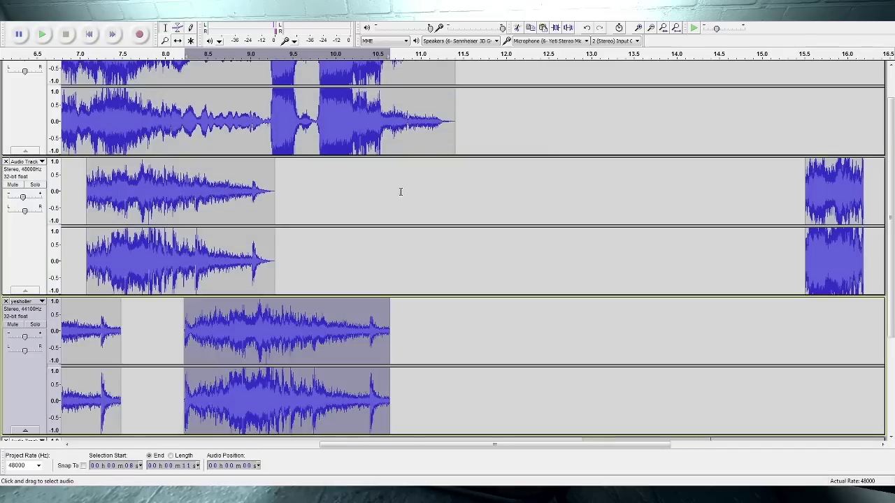
left_click(401, 193)
key("ctrl+v")
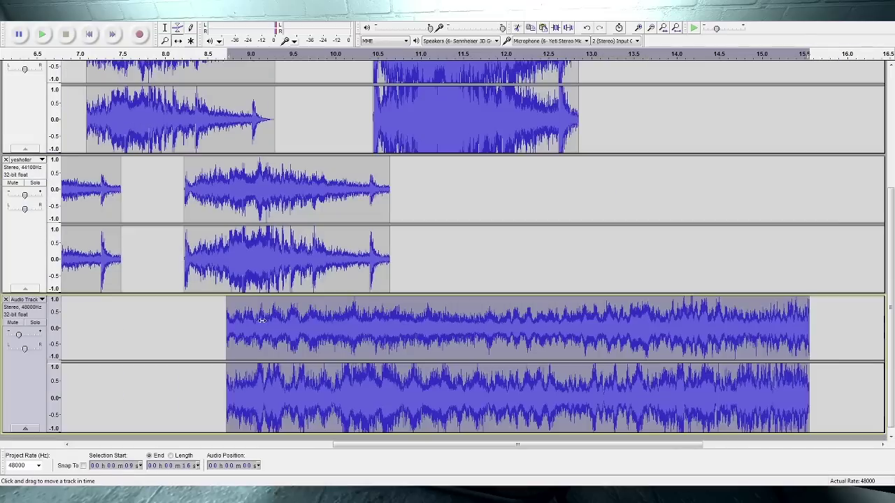
key("a")
key("a")
key("a")
key("a")
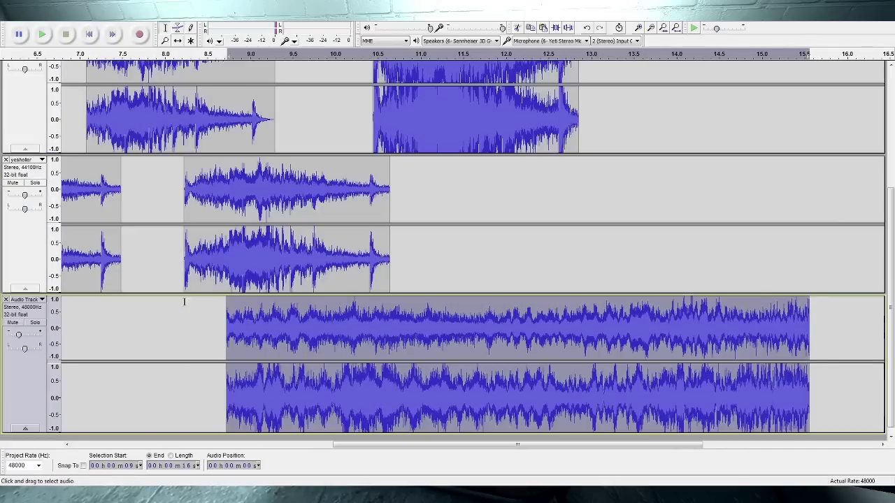
Boost successive overlapping sections of the second track's last full clip, covering about 10.3–12.3 s, 10.9–12.7 s and 11.6–12.6 s.
left_click_drag(364, 172, 409, 173)
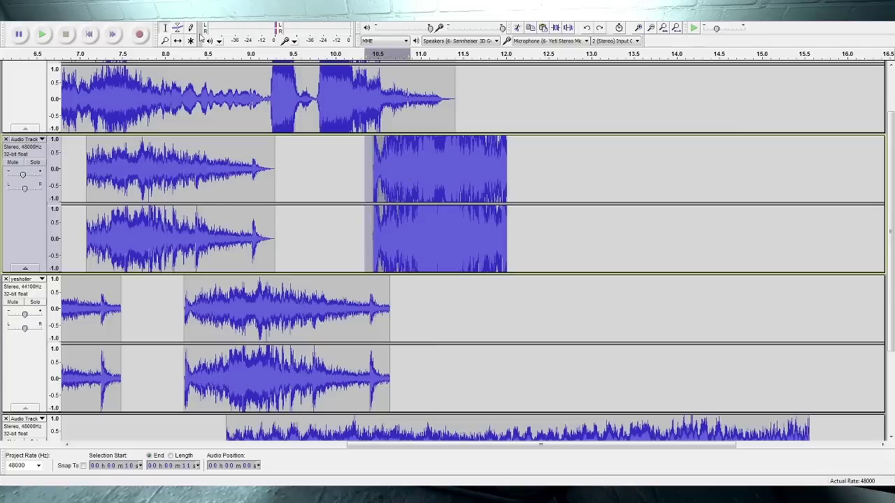
left_click_drag(530, 174, 361, 174)
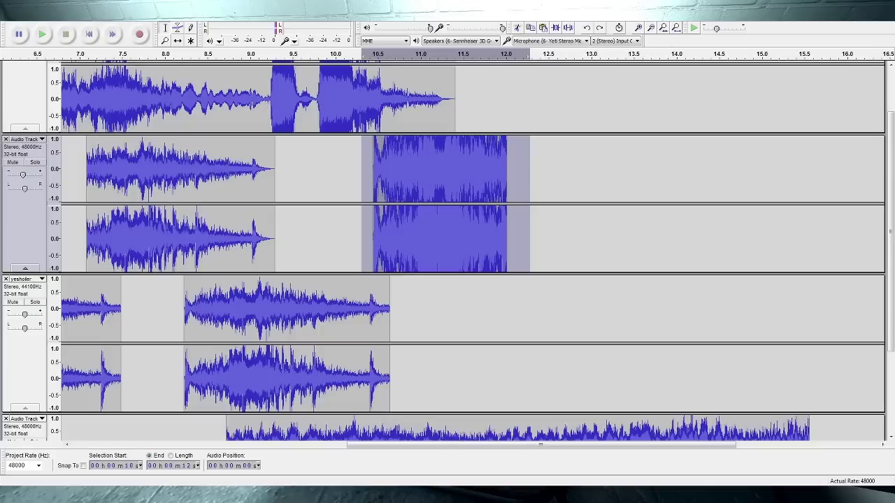
double_click(412, 174)
left_click(567, 170, "shift")
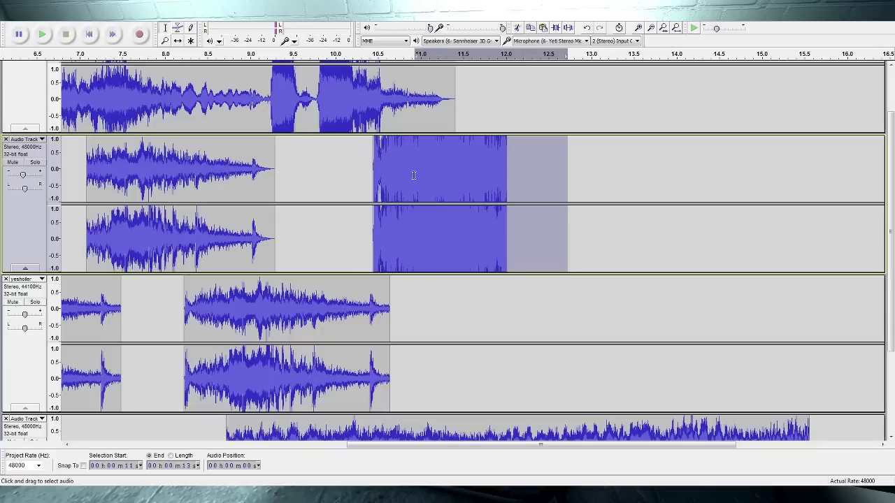
left_click_drag(562, 168, 470, 171)
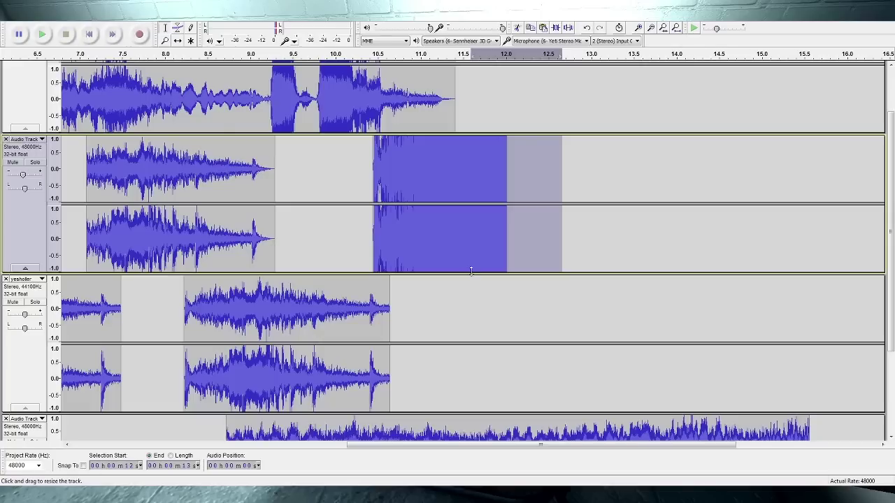
Play the tracks from about 6.9 s to hear the heavily boosted clip starting at about 10.4 s.
scroll(479, 271, "down", 3)
scroll(479, 270, "up", 2)
left_click(73, 173)
key("space")
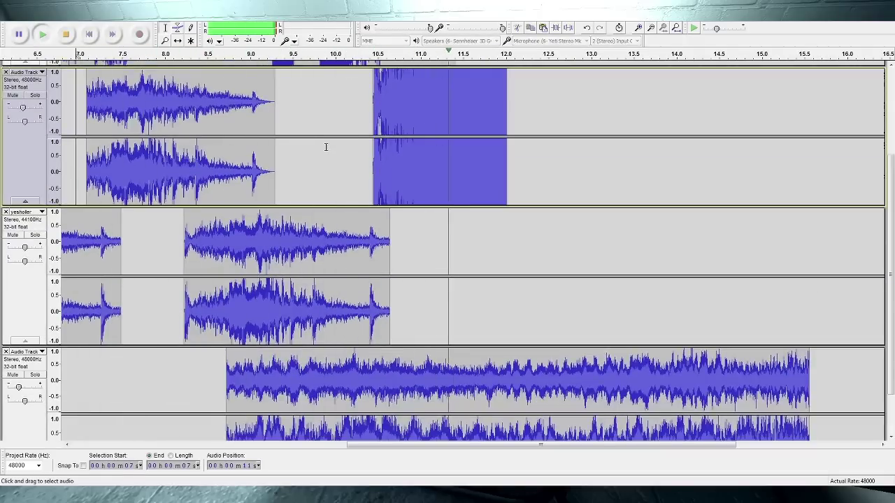
key("space")
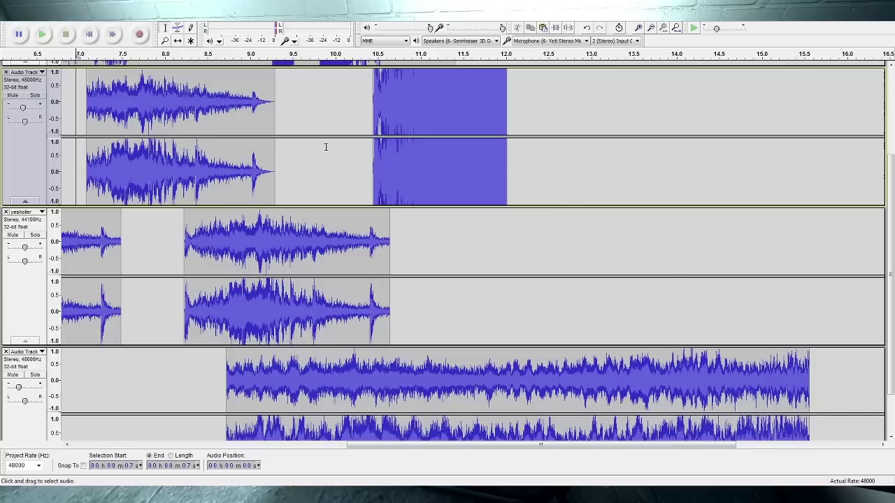
Move the second track's short clip near 17 s with the Time Shift tool so it starts at about 12.6 s.
scroll(628, 237, "up", 2)
scroll(636, 281, "down", 3)
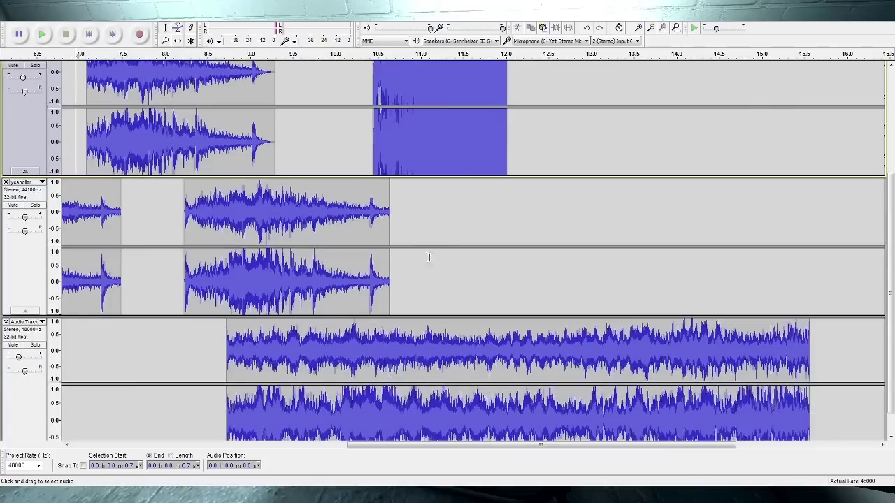
left_click_drag(358, 446, 504, 446)
scroll(609, 272, "up", 3)
left_click(600, 258)
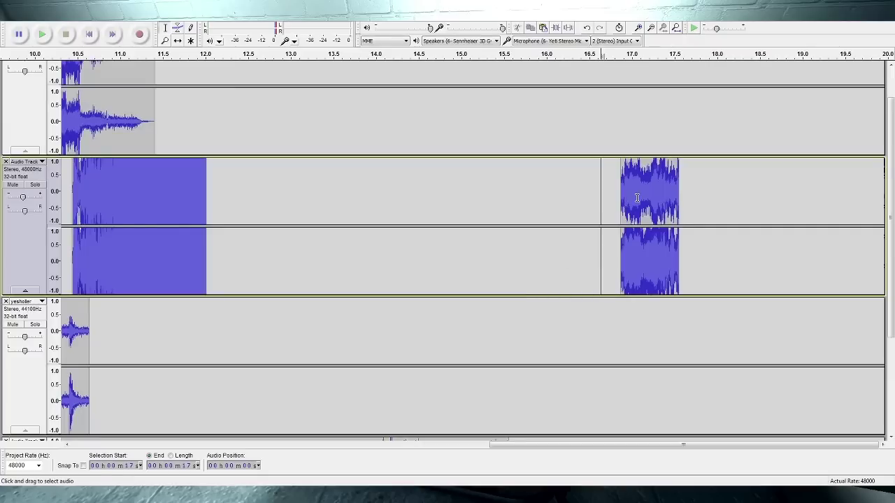
left_click(671, 198)
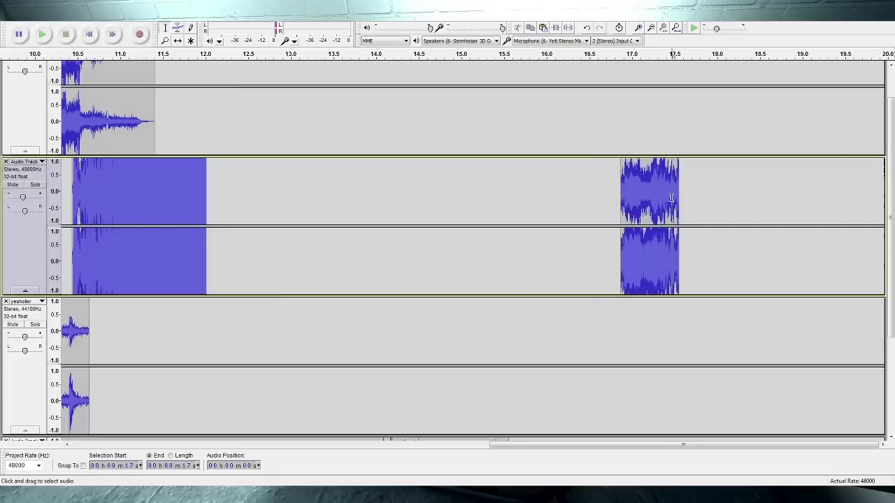
double_click(671, 197)
key("F5")
left_click_drag(639, 198, 274, 180)
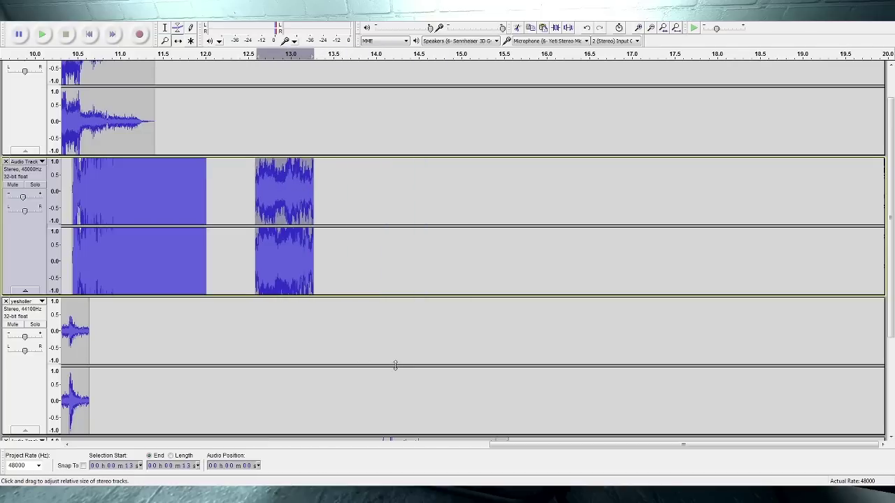
Play the complete mix of all tracks from the beginning of the project.
scroll(475, 420, "down", 2)
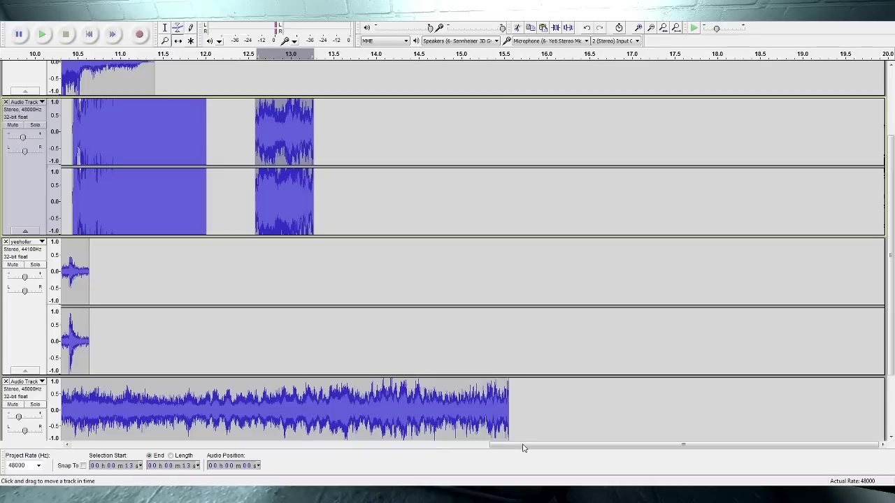
left_click_drag(524, 445, 402, 437)
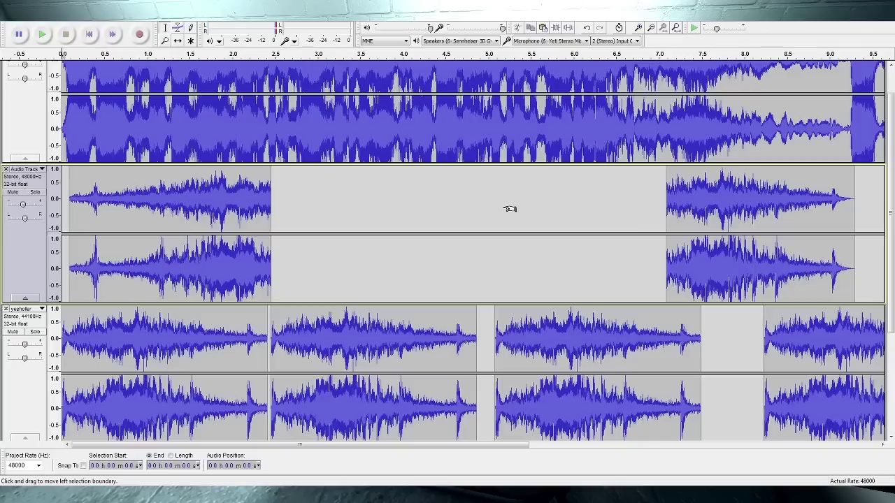
key("space")
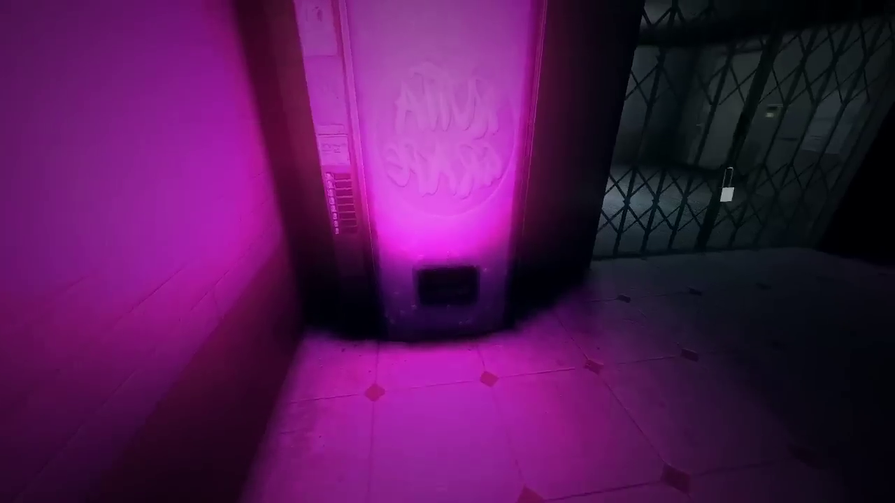
key("w")
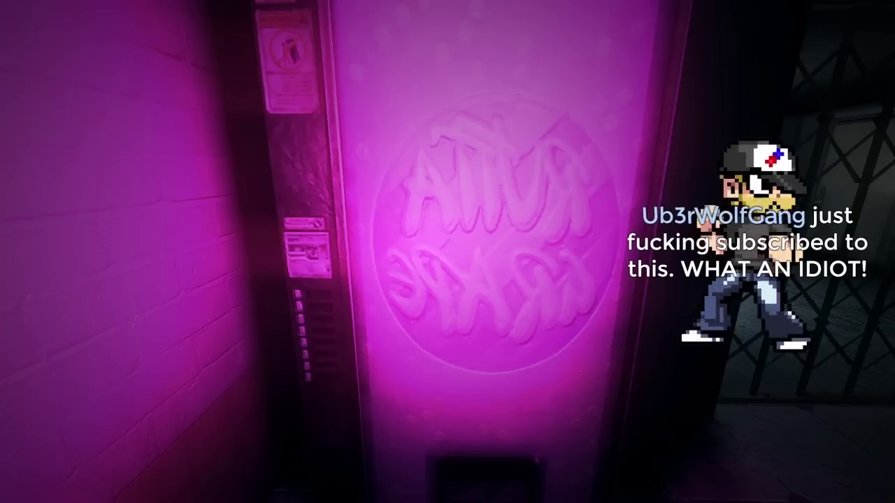
mouse_move(447, 252)
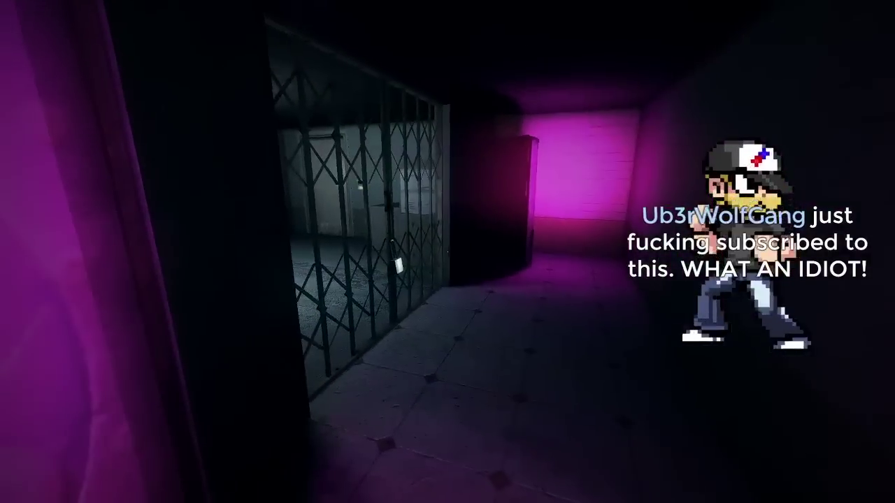
key("w")
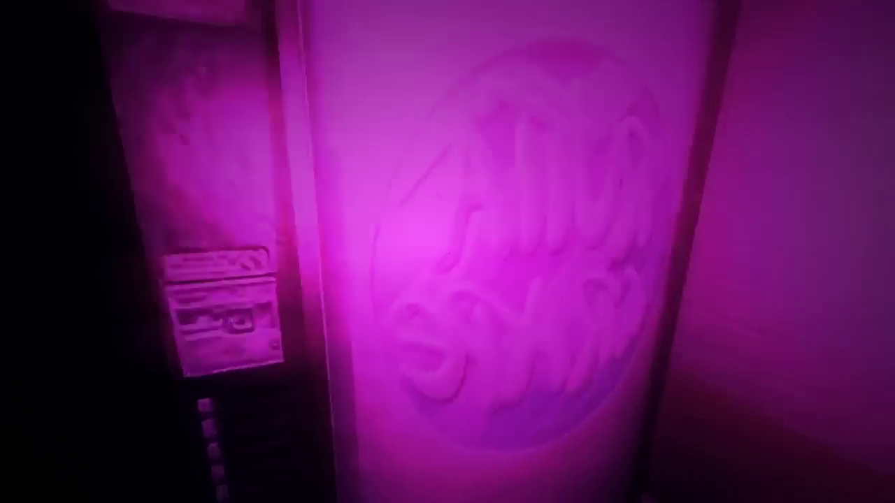
mouse_move(448, 251)
key("w")
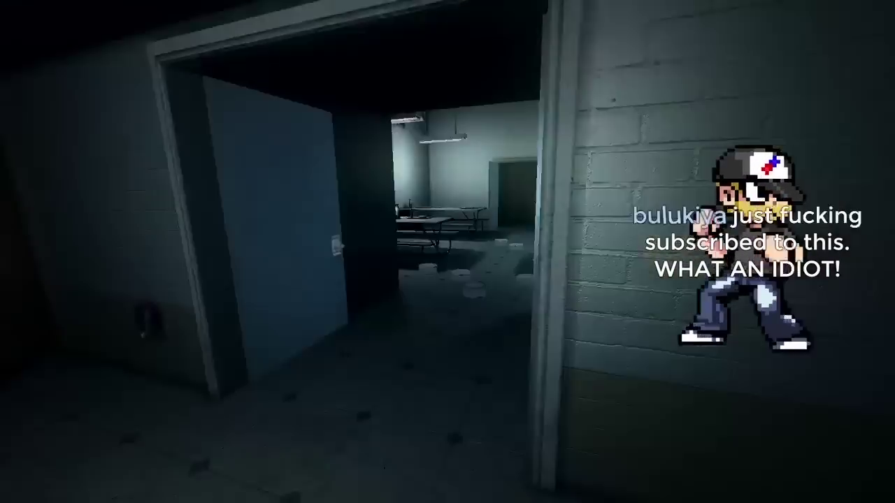
key("w")
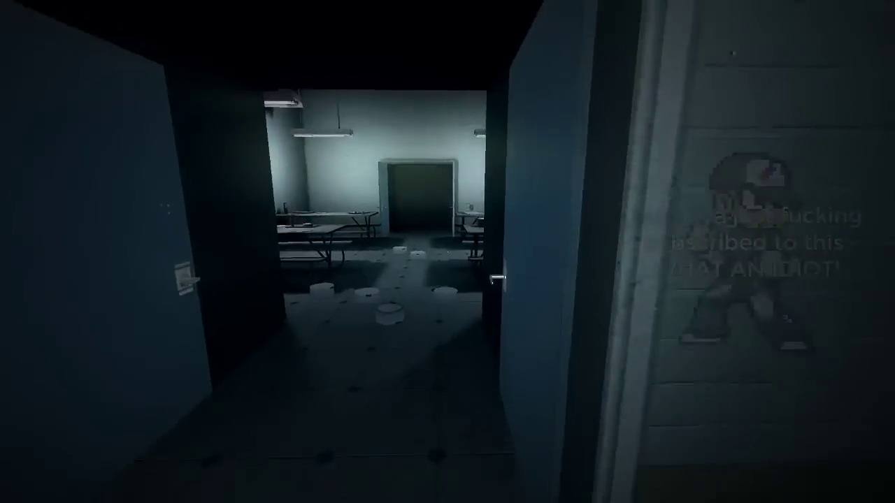
key("w")
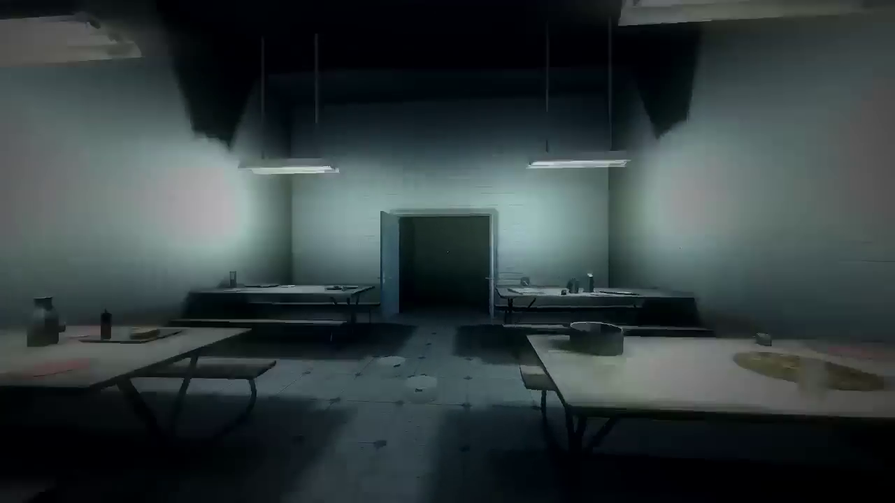